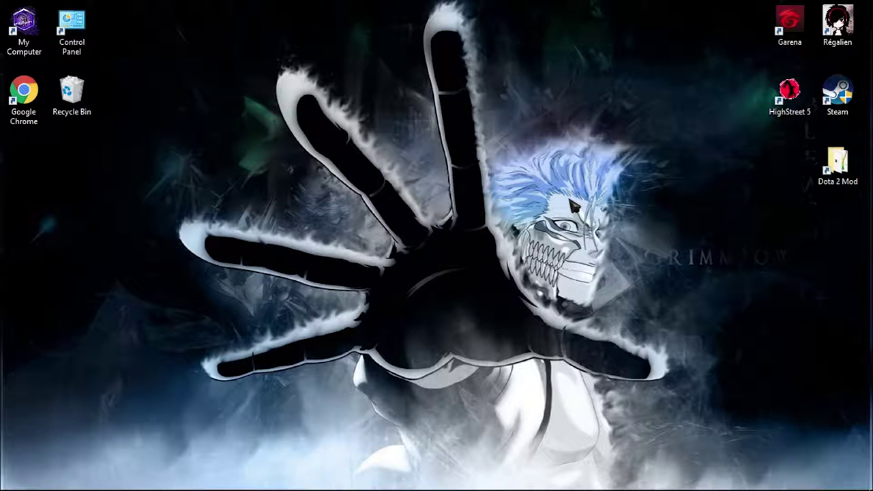
Switch to Chrome and open the Cursor Pack page from the Dota 2 Wiki's Cosmetic Items section
{"action": "key", "text": "alt+Tab"}
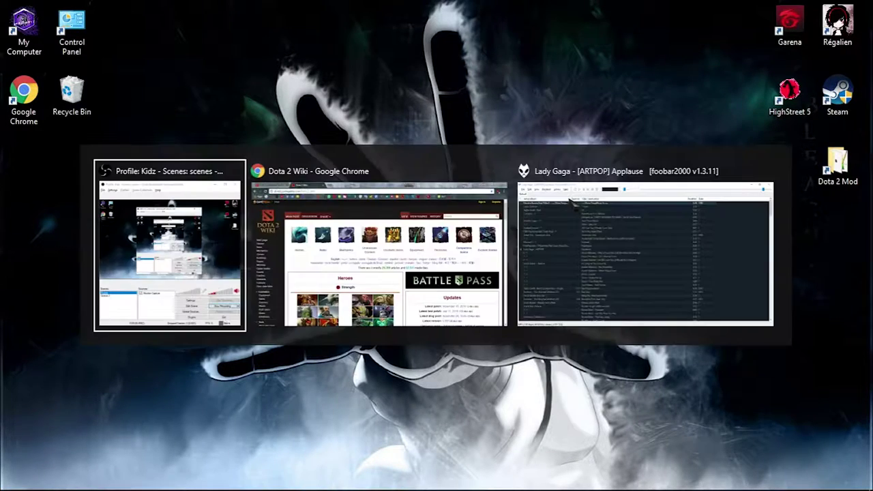
{"action": "key", "text": "alt+Tab"}
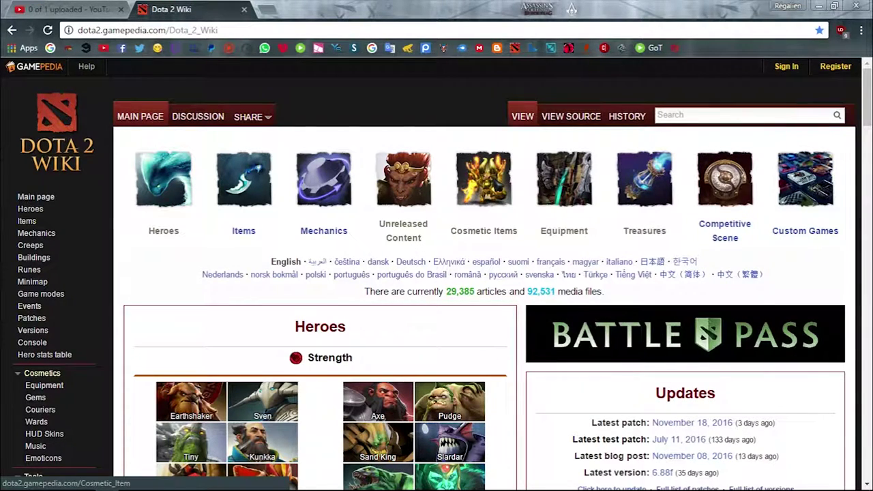
{"action": "left_click", "coordinate": [487, 185]}
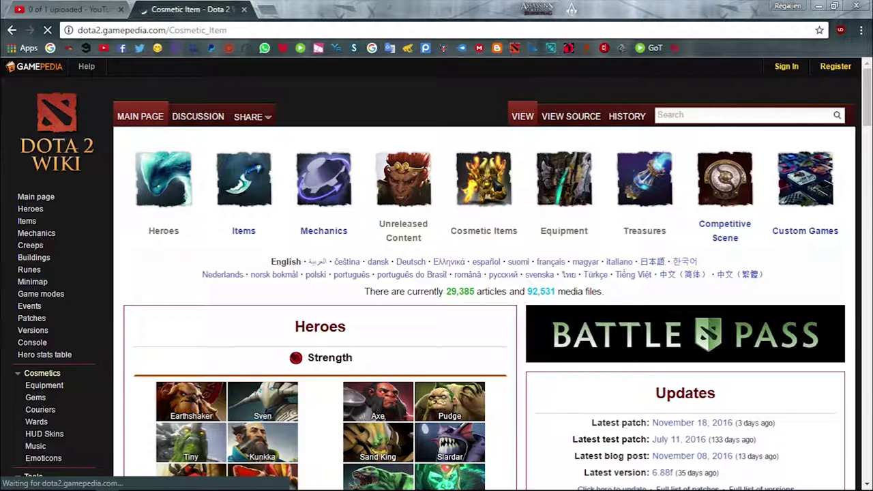
{"action": "scroll", "coordinate": [494, 185], "scroll_direction": "down", "scroll_amount": 6}
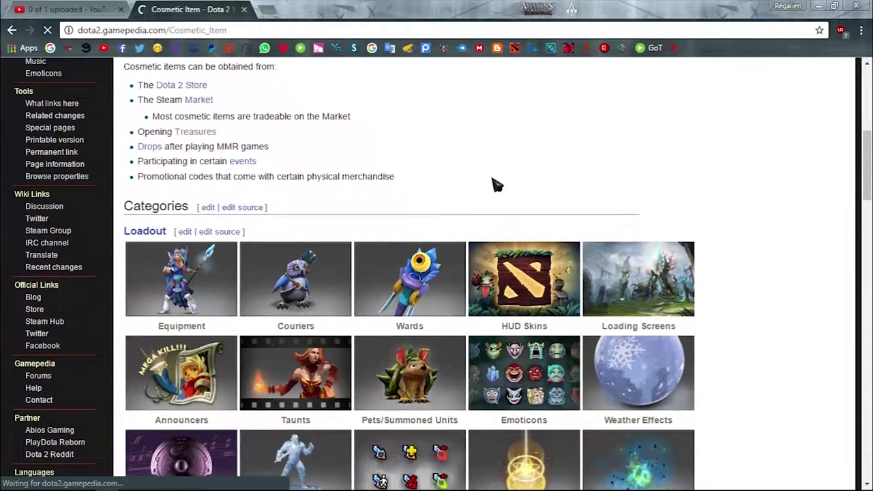
{"action": "scroll", "coordinate": [494, 184], "scroll_direction": "down", "scroll_amount": 3}
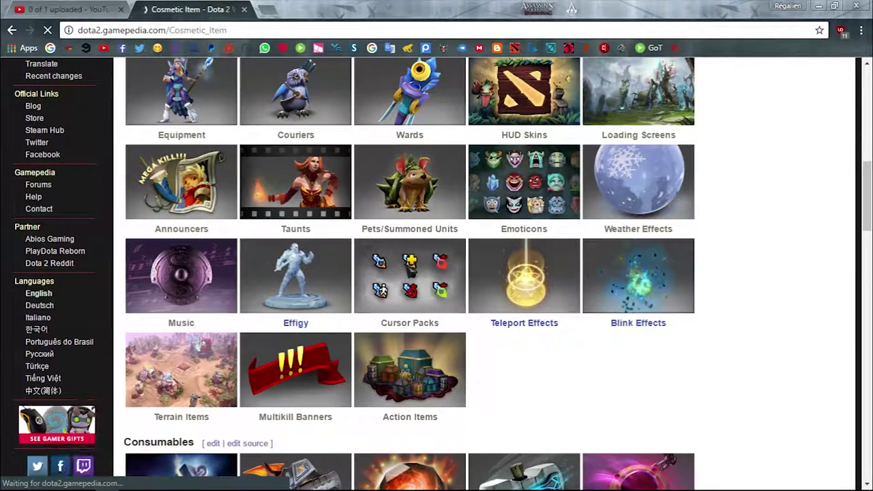
{"action": "left_click", "coordinate": [409, 271]}
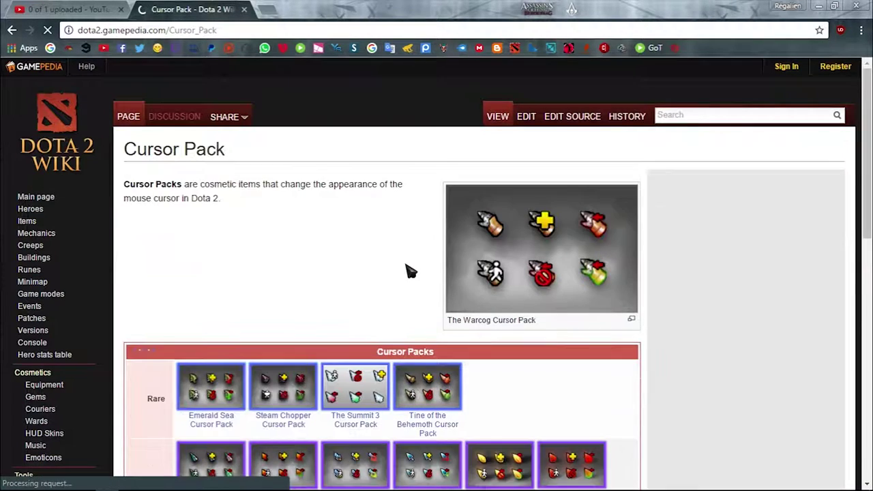
{"action": "scroll", "coordinate": [409, 271], "scroll_direction": "down", "scroll_amount": 4}
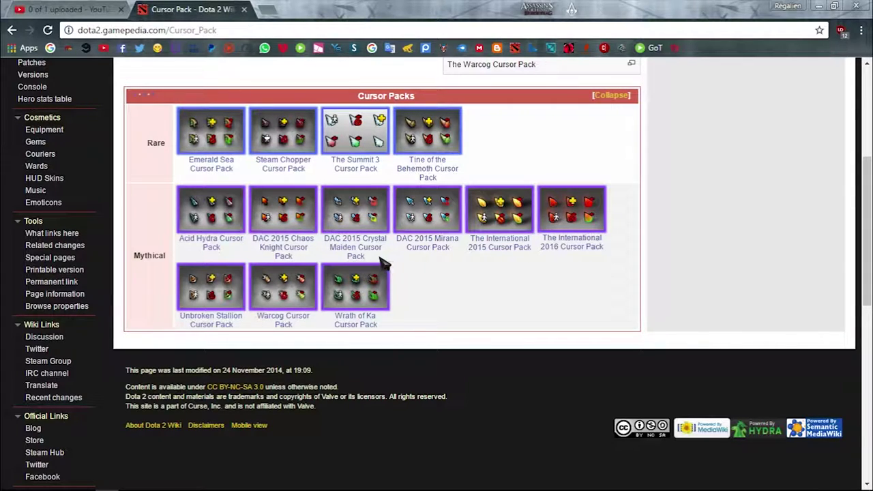
Copy the name "Acid Hydra Cursor Pack" from the Mythical row of the Cursor Packs table
{"action": "triple_click", "coordinate": [348, 247]}
{"action": "left_click", "coordinate": [387, 264]}
{"action": "left_click_drag", "start_coordinate": [242, 250], "coordinate": [179, 239]}
{"action": "key", "text": "ctrl+c"}
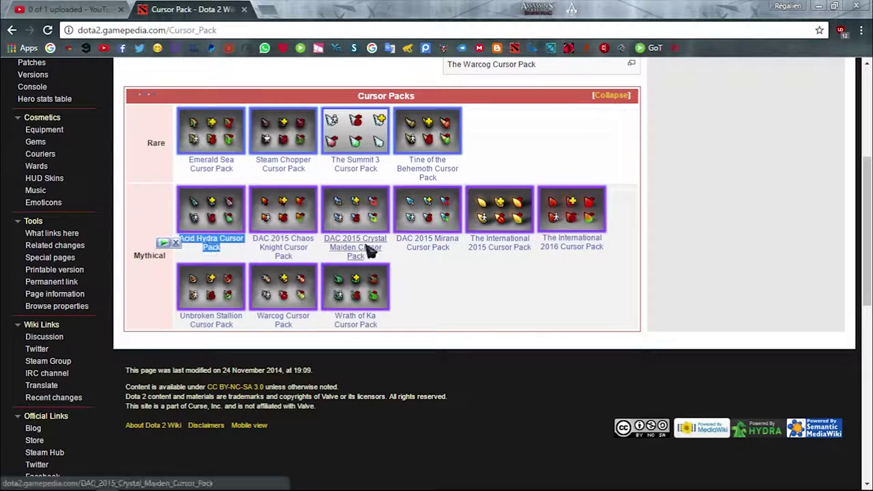
{"action": "left_click", "coordinate": [454, 281]}
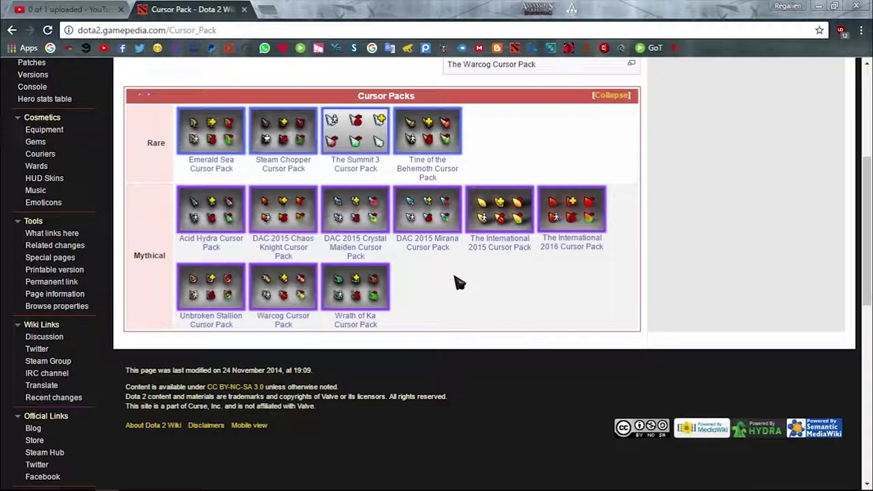
Go to the desktop's Dota 2 Mod folder and open the pak01_dir shortcut in GCFScape
{"action": "key", "text": "super+d"}
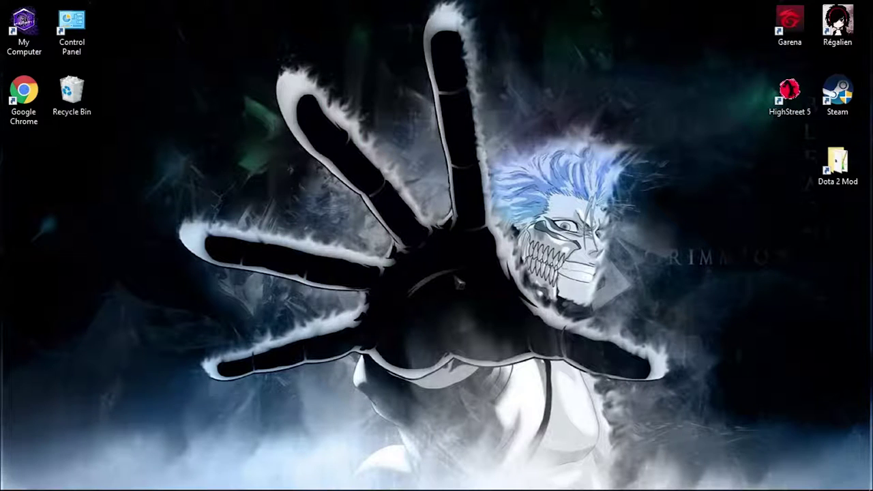
{"action": "double_click", "coordinate": [821, 171]}
{"action": "left_click", "coordinate": [253, 323]}
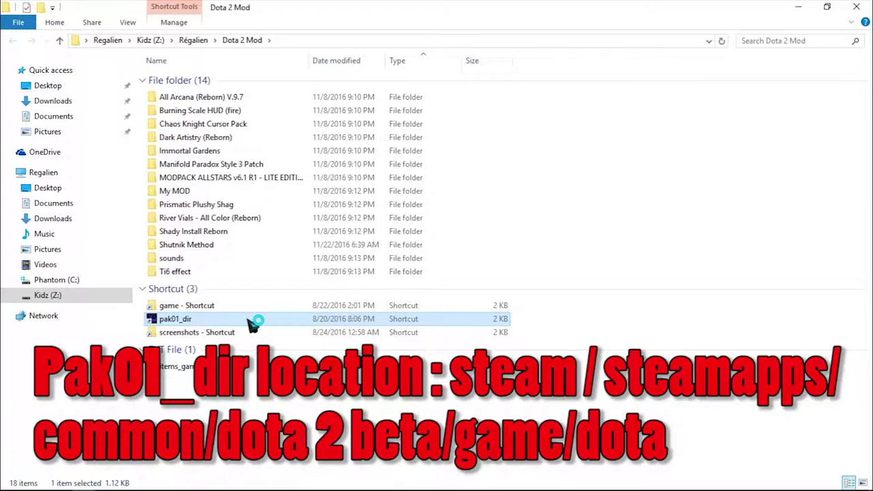
{"action": "double_click", "coordinate": [253, 323]}
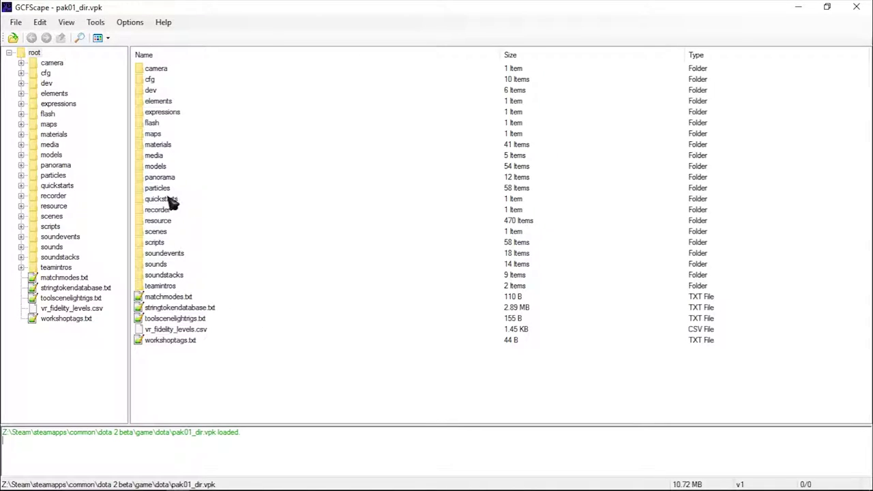
Extract items_game.txt from the archive's scripts/items folder into the Dota 2 Mod folder and close the archive viewer
{"action": "double_click", "coordinate": [158, 242]}
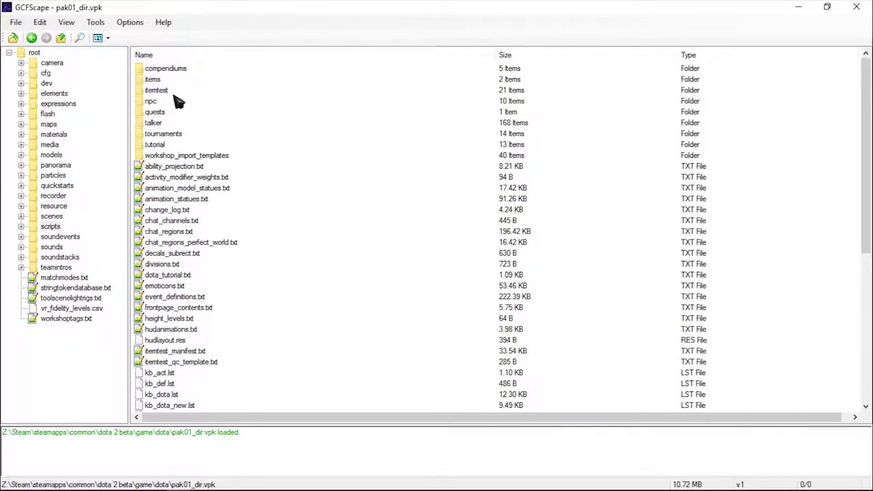
{"action": "left_click", "coordinate": [167, 81]}
{"action": "double_click", "coordinate": [166, 81]}
{"action": "left_click", "coordinate": [164, 70]}
{"action": "right_click", "coordinate": [164, 71]}
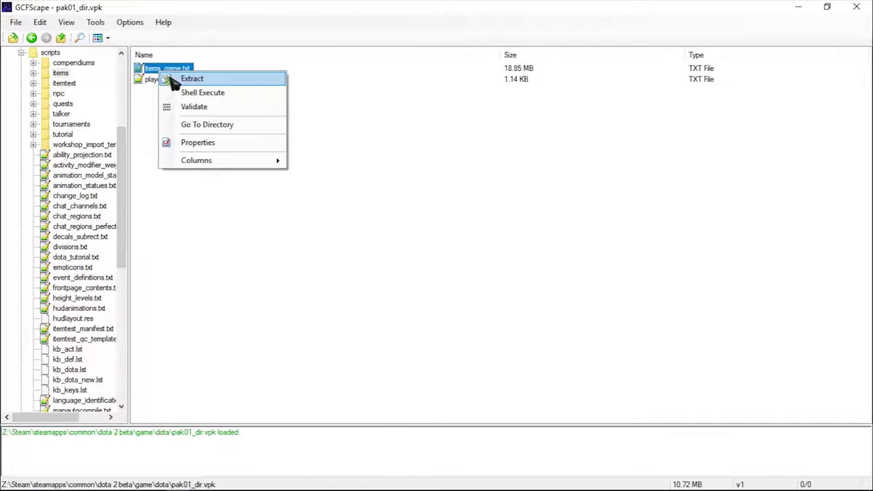
{"action": "left_click", "coordinate": [188, 78]}
{"action": "left_click", "coordinate": [452, 329]}
{"action": "left_click", "coordinate": [857, 7]}
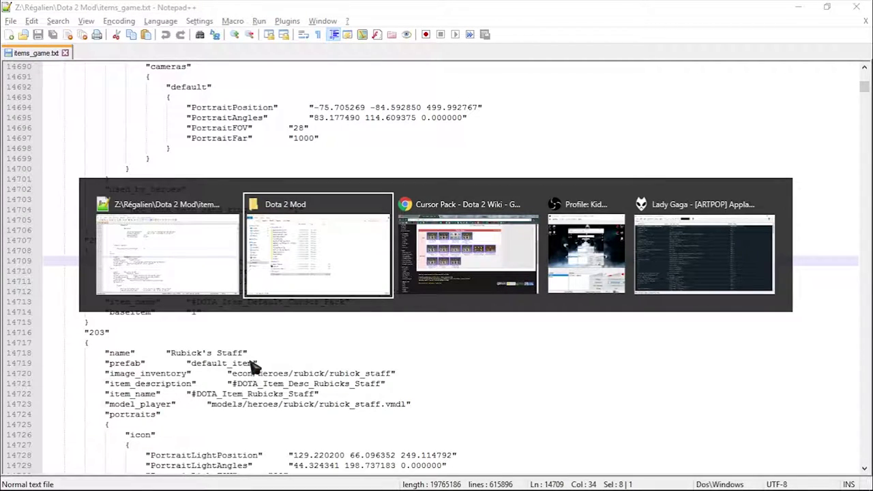
From the Dota 2 Mod folder, open items_game in Shutnik Method/pak01_dir/scripts/items in Notepad++
{"action": "left_click", "coordinate": [300, 266]}
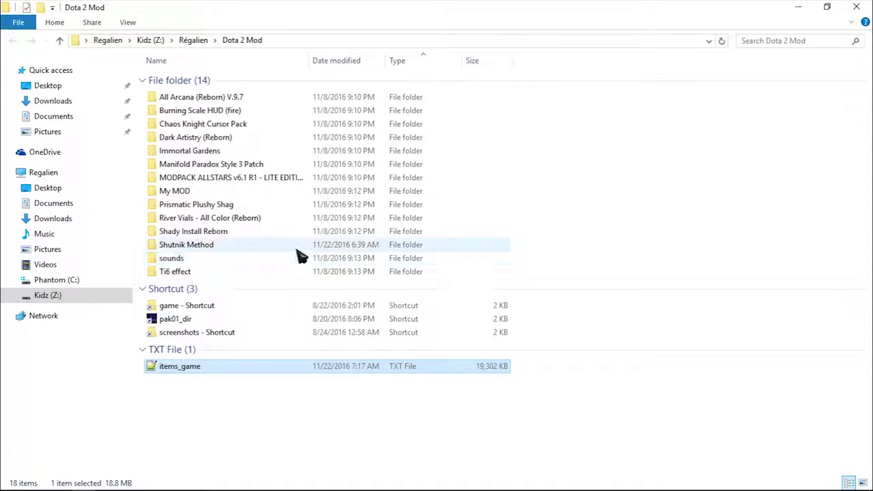
{"action": "double_click", "coordinate": [298, 247]}
{"action": "double_click", "coordinate": [235, 78]}
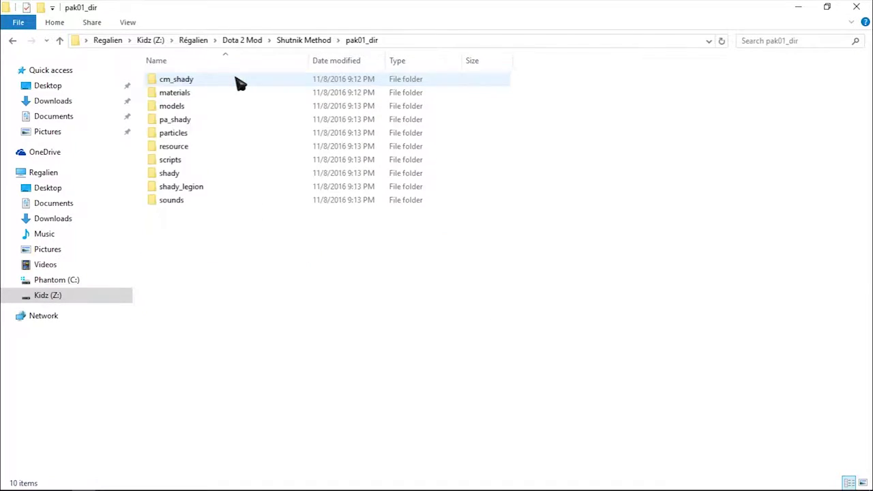
{"action": "double_click", "coordinate": [243, 160]}
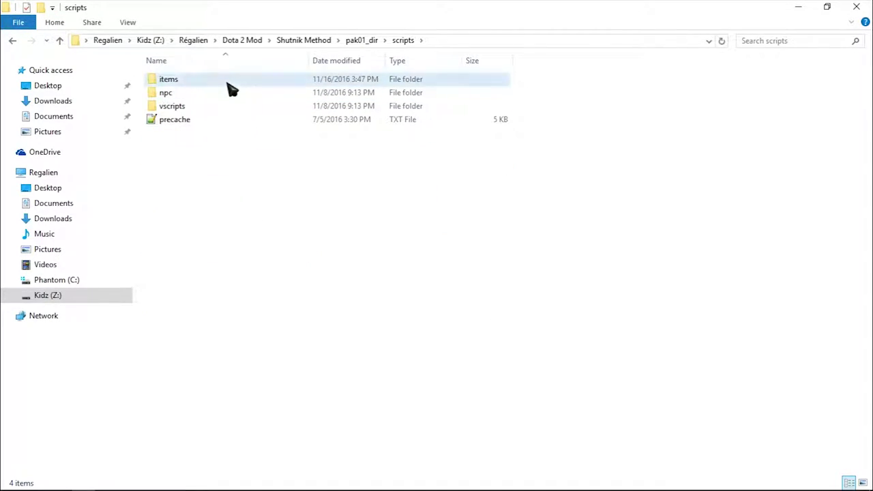
{"action": "double_click", "coordinate": [229, 79]}
{"action": "double_click", "coordinate": [229, 80]}
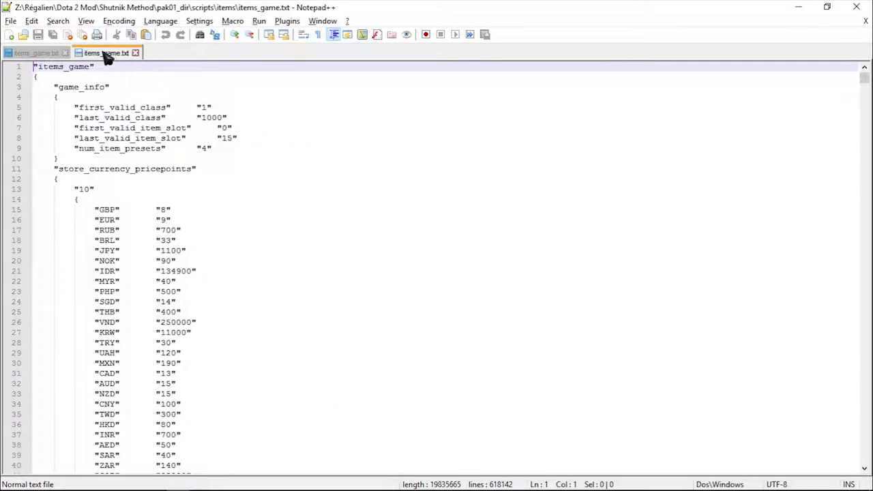
Place the Shutnik Method items_game.txt before the extracted items_game.txt in the order of open documents
{"action": "left_click_drag", "start_coordinate": [108, 53], "coordinate": [37, 57]}
{"action": "left_click", "coordinate": [106, 54]}
{"action": "left_click", "coordinate": [41, 54]}
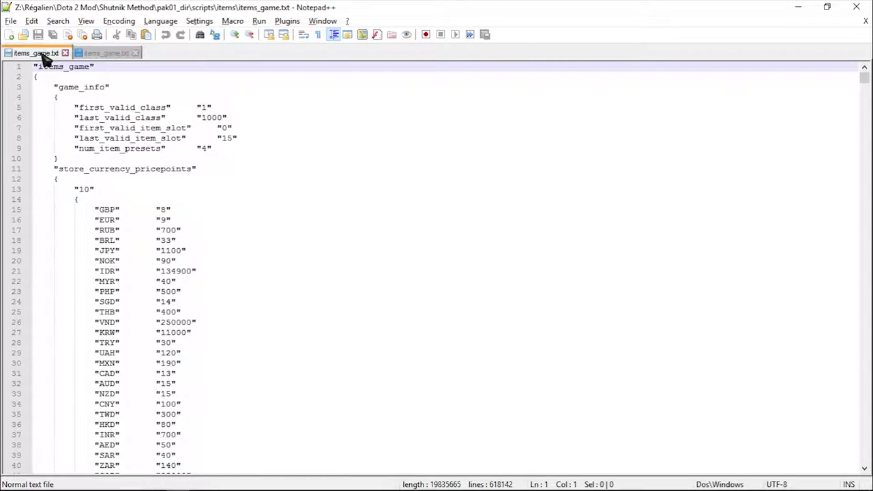
Find "Acid Hydra Cursor Pack" in the extracted items_game.txt from the Dota 2 Mod folder
{"action": "left_click", "coordinate": [107, 54]}
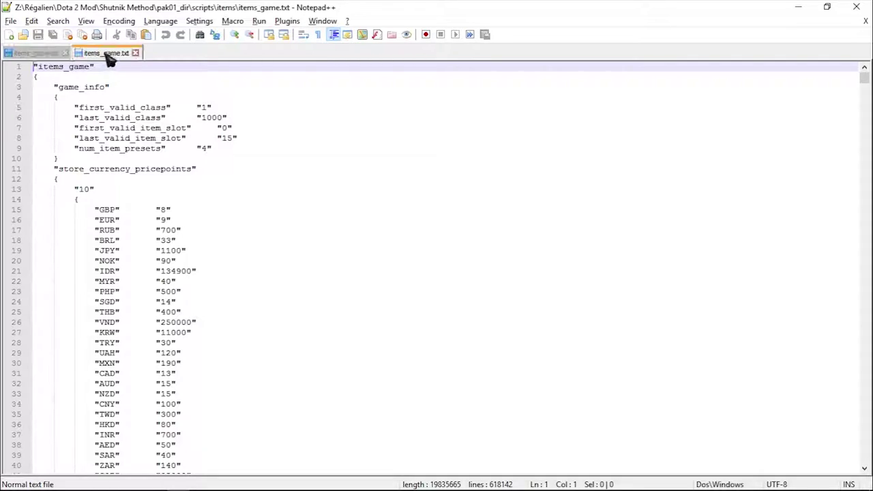
{"action": "key", "text": "ctrl+f"}
{"action": "key", "text": "ctrl+v"}
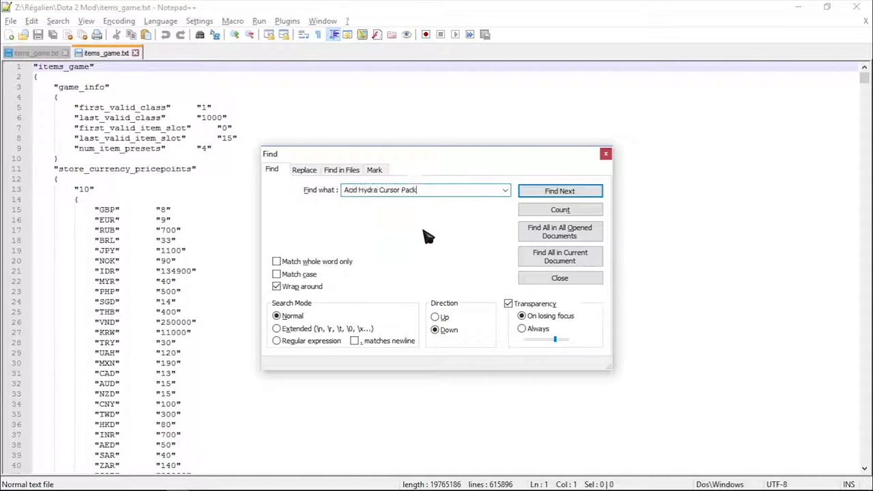
{"action": "left_click", "coordinate": [564, 193]}
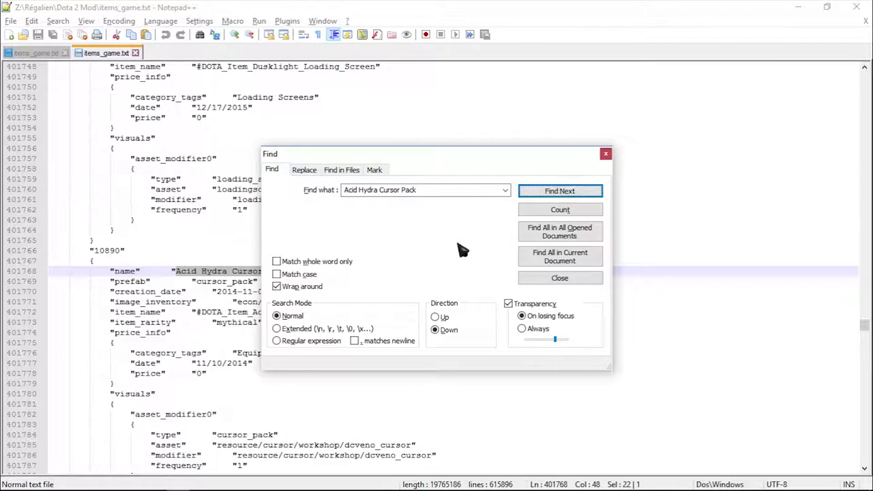
{"action": "left_click", "coordinate": [608, 155]}
{"action": "scroll", "coordinate": [409, 324], "scroll_direction": "down", "scroll_amount": 4}
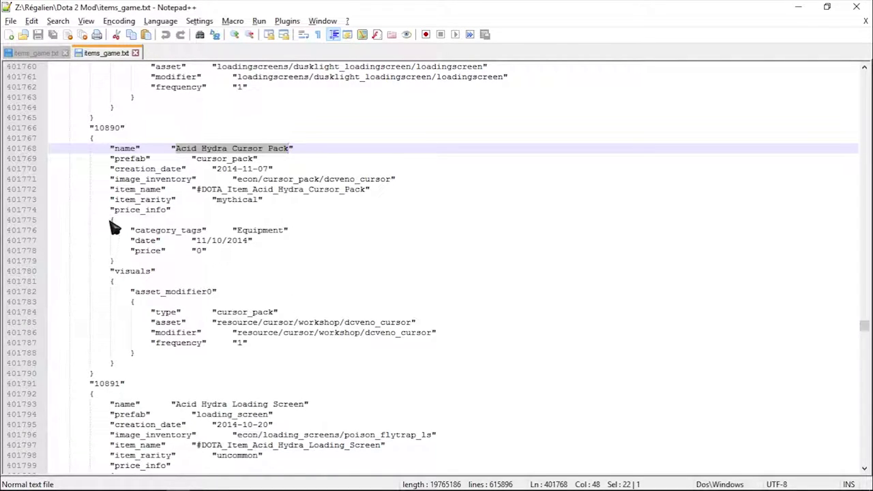
Copy the entire "visuals" block of the Acid Hydra Cursor Pack entry, including its closing brace
{"action": "left_click_drag", "start_coordinate": [110, 209], "coordinate": [184, 266]}
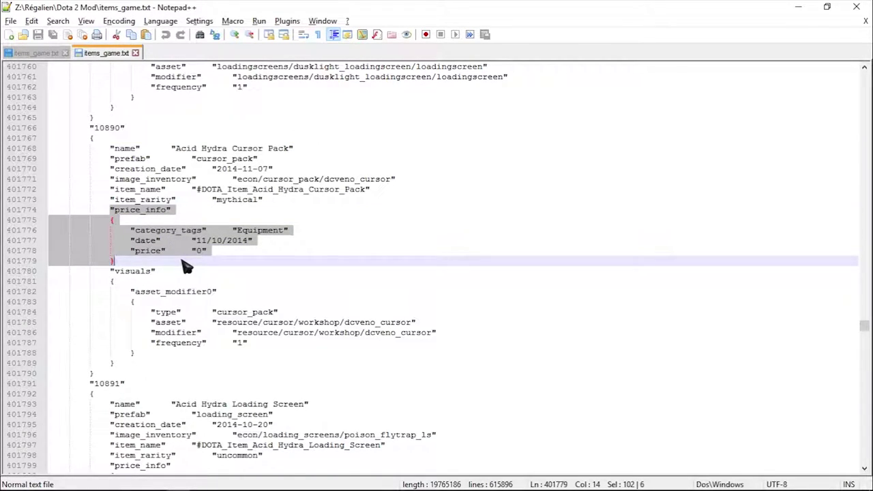
{"action": "left_click", "coordinate": [112, 272]}
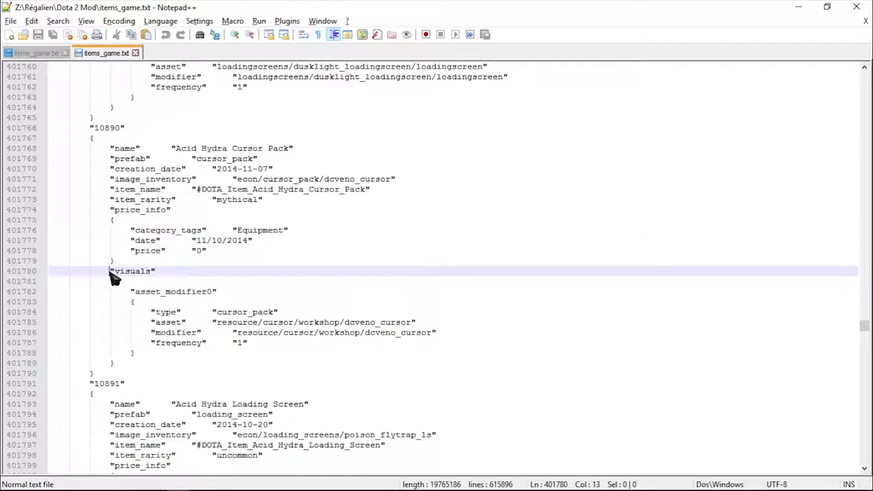
{"action": "left_click", "coordinate": [137, 364], "text": "shift"}
{"action": "key", "text": "ctrl+c"}
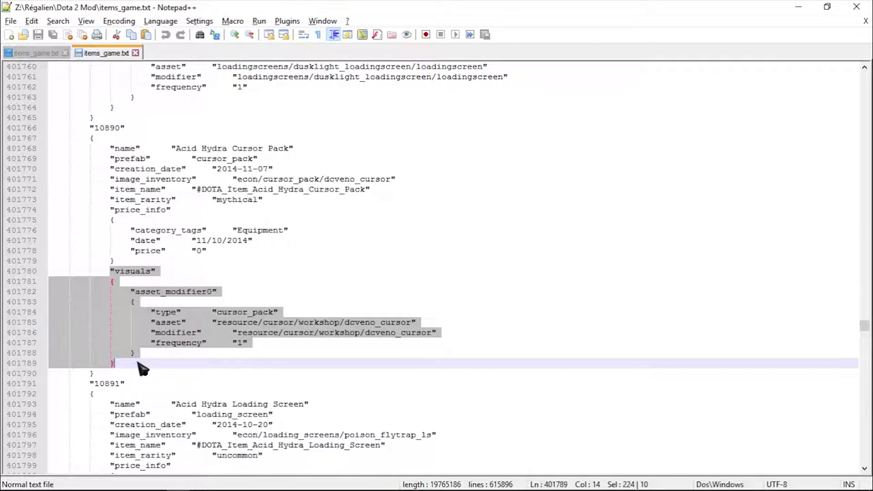
Find "Default Cursor pack" in the Shutnik Method copy of items_game.txt
{"action": "left_click", "coordinate": [47, 54]}
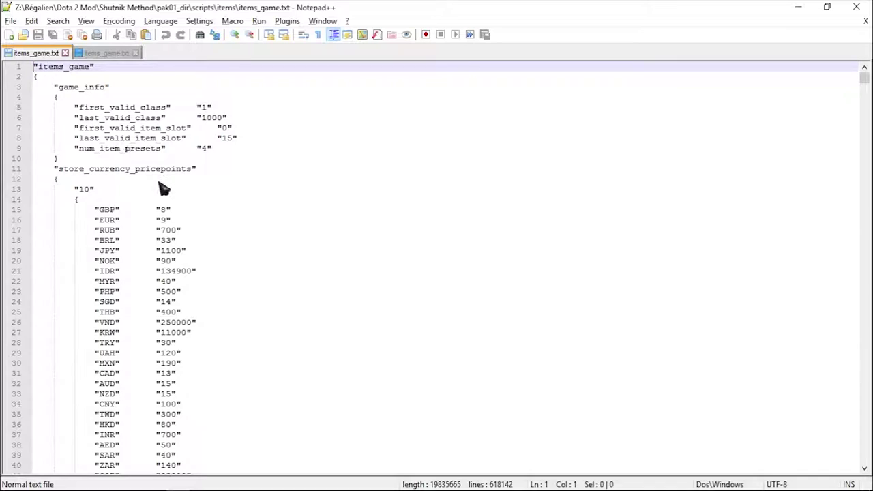
{"action": "key", "text": "ctrl+f"}
{"action": "type", "text": "Default C"}
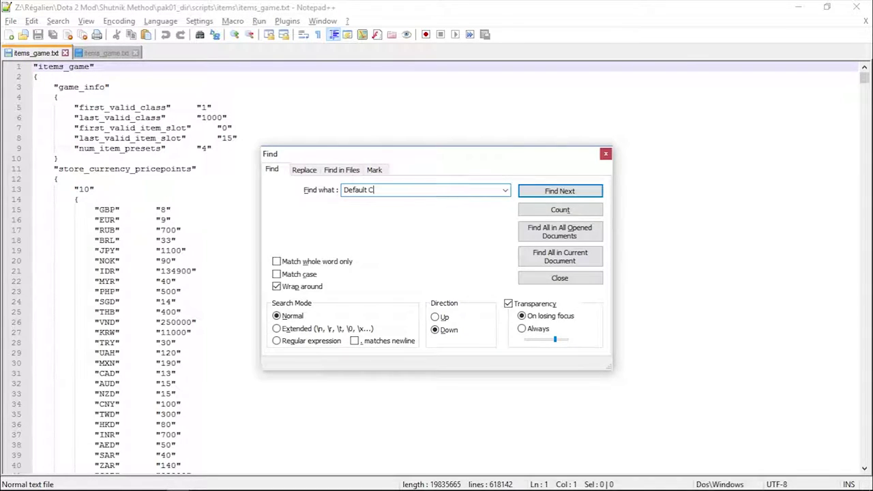
{"action": "type", "text": "ursor pack"}
{"action": "key", "text": "Return"}
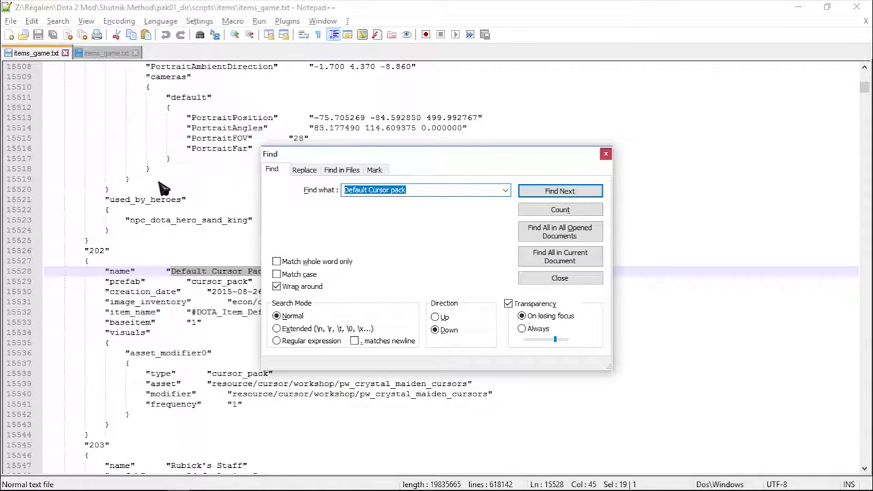
{"action": "left_click", "coordinate": [605, 154]}
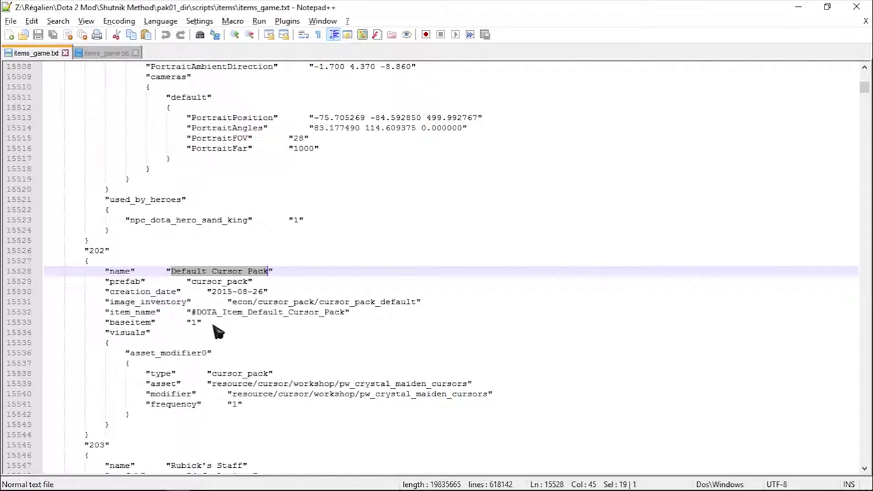
Paste the copied "visuals" block on a new line after the "baseitem" line of the Default Cursor Pack entry
{"action": "left_click", "coordinate": [210, 326]}
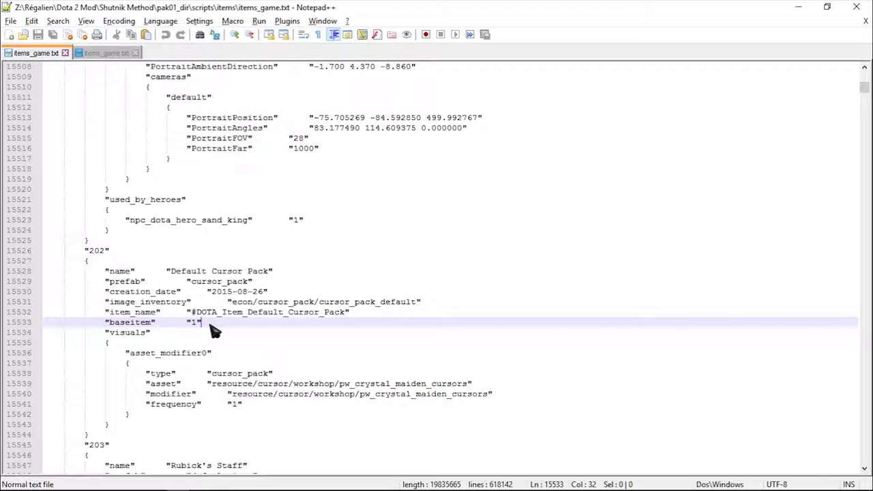
{"action": "key", "text": "Return"}
{"action": "key", "text": "ctrl+v"}
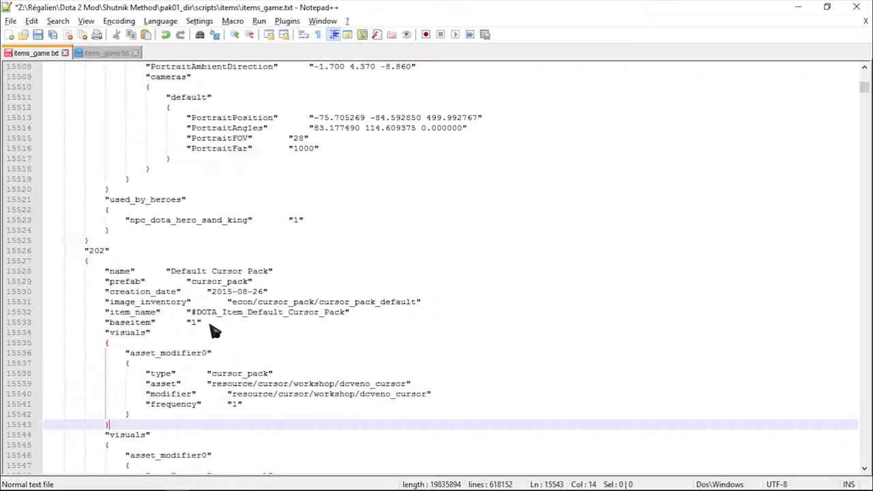
Delete the original "visuals" block with the pw_crystal_maiden_cursors paths from the Default Cursor Pack entry
{"action": "scroll", "coordinate": [212, 330], "scroll_direction": "down", "scroll_amount": 3}
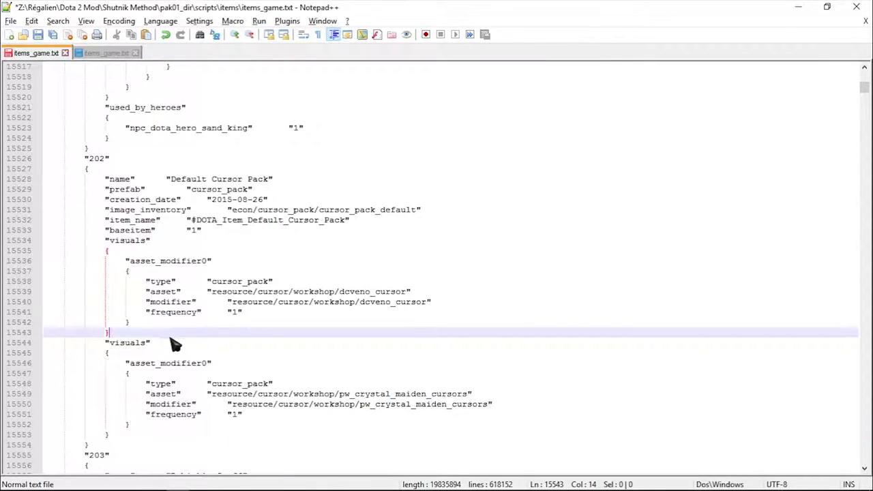
{"action": "left_click_drag", "start_coordinate": [173, 344], "coordinate": [176, 440]}
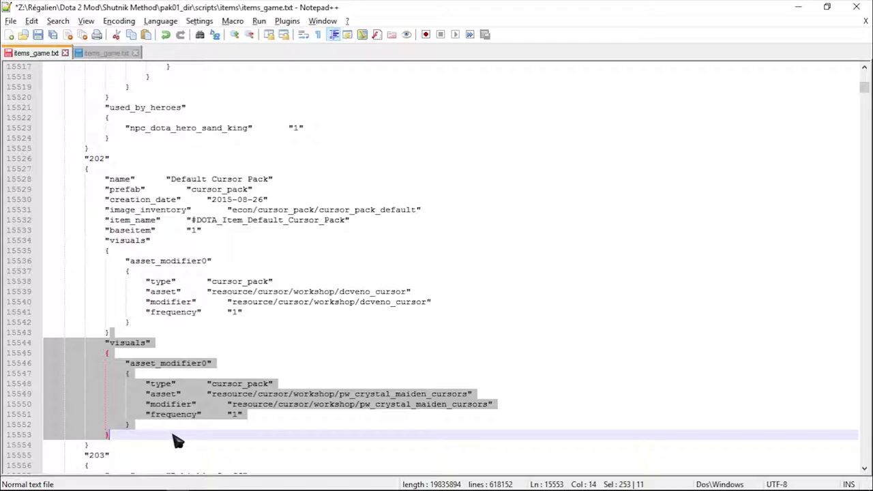
{"action": "key", "text": "Delete"}
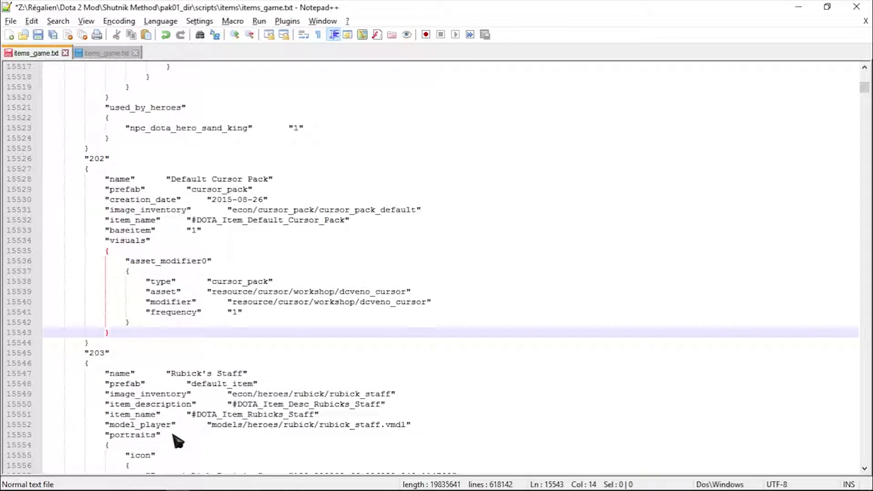
{"action": "left_click", "coordinate": [227, 232]}
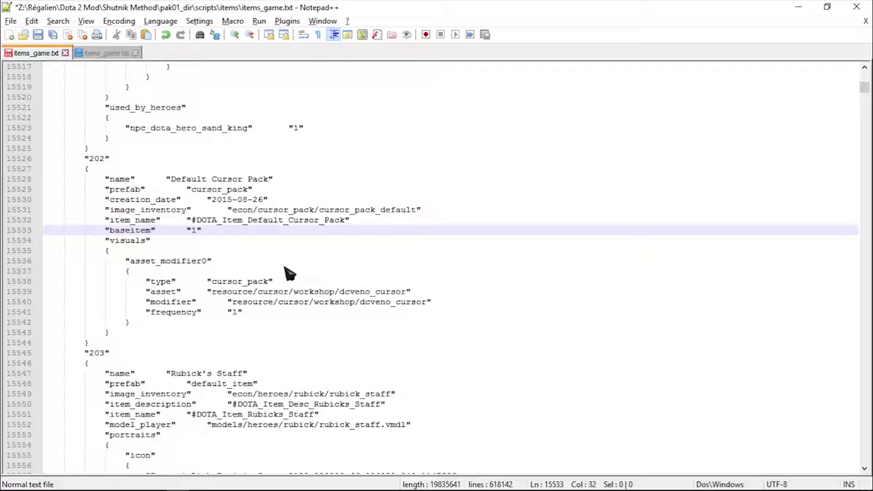
Save the modified items_game.txt, then close both items_game.txt files and the text editor
{"action": "left_click", "coordinate": [38, 34]}
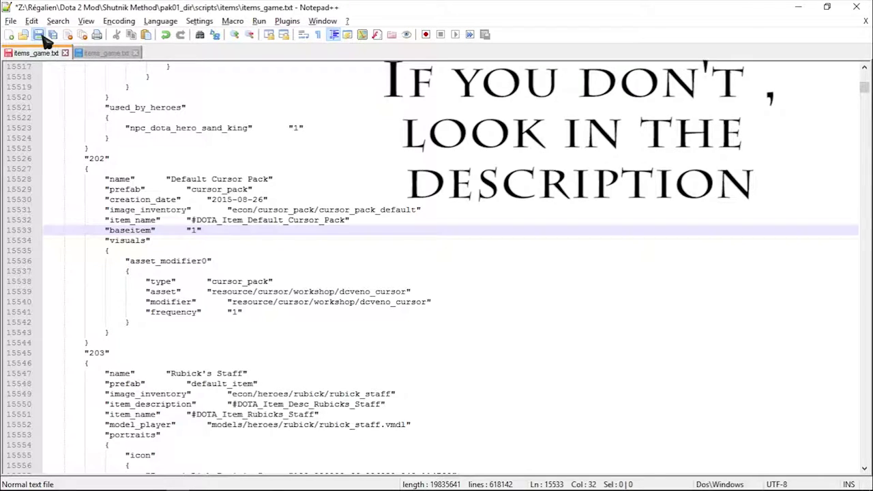
{"action": "left_click", "coordinate": [65, 53]}
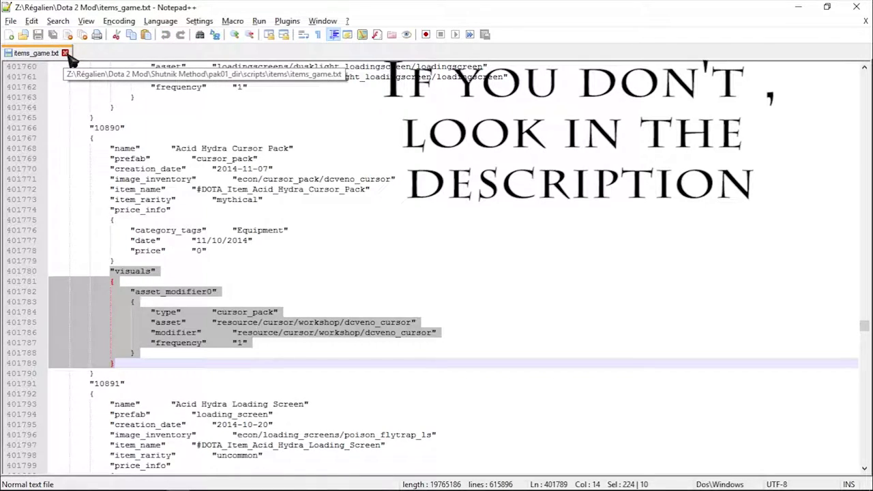
{"action": "left_click", "coordinate": [65, 53]}
{"action": "left_click", "coordinate": [855, 6]}
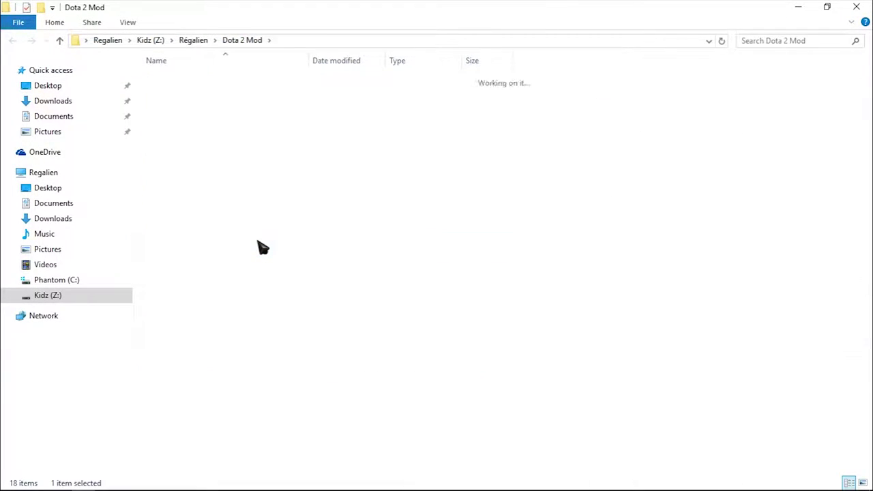
Run "Create vpk-archive from pak01_dir folder" in the Shutnik Method folder to build the VPK archive
{"action": "double_click", "coordinate": [265, 180]}
{"action": "double_click", "coordinate": [272, 97]}
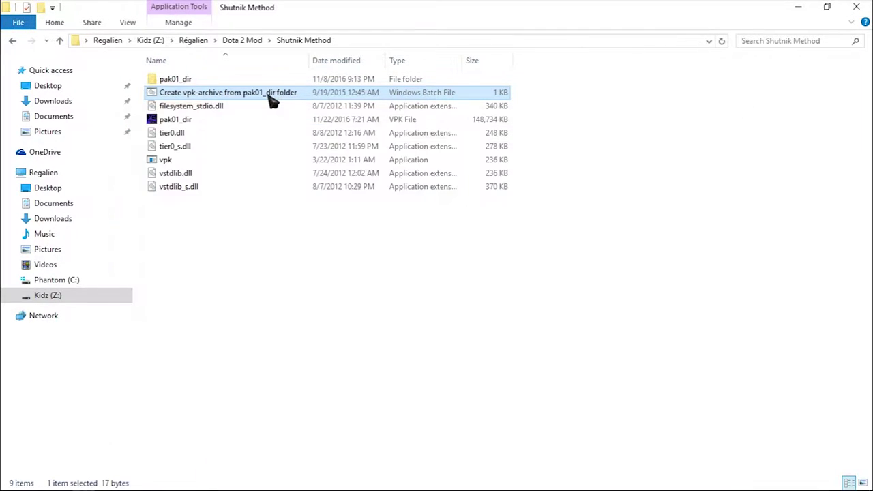
Copy the pak01_dir VPK file from Shutnik Method into the folder that "game - Shortcut" in Dota 2 Mod points to
{"action": "left_click", "coordinate": [175, 118]}
{"action": "left_click", "coordinate": [242, 41]}
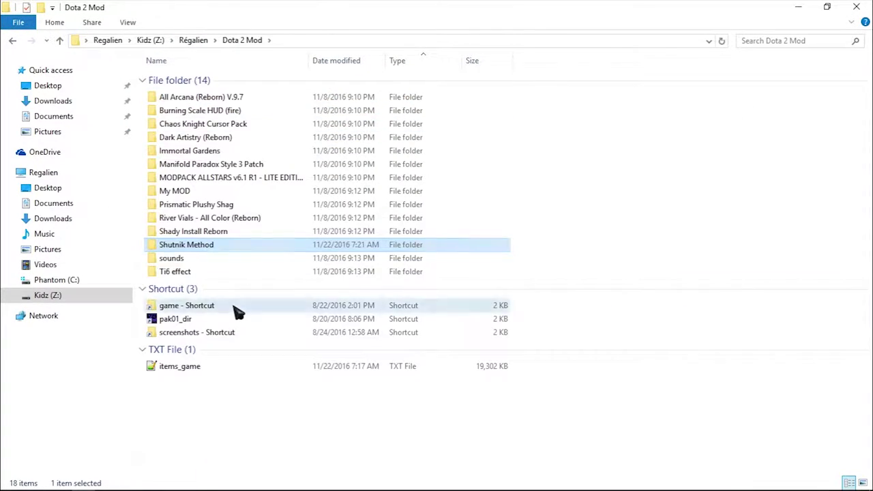
{"action": "double_click", "coordinate": [237, 304]}
{"action": "key", "text": "ctrl+v"}
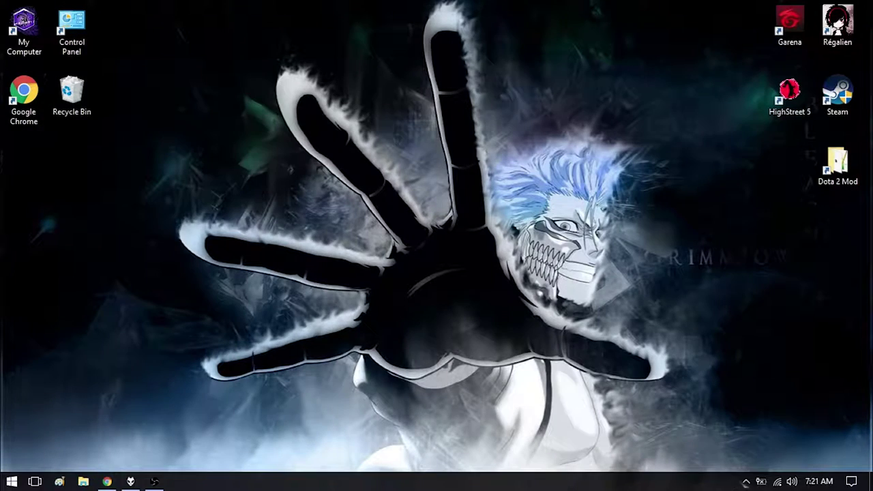
Launch Dota 2 through the Steam client running in the background
{"action": "left_click", "coordinate": [746, 481]}
{"action": "right_click", "coordinate": [720, 459]}
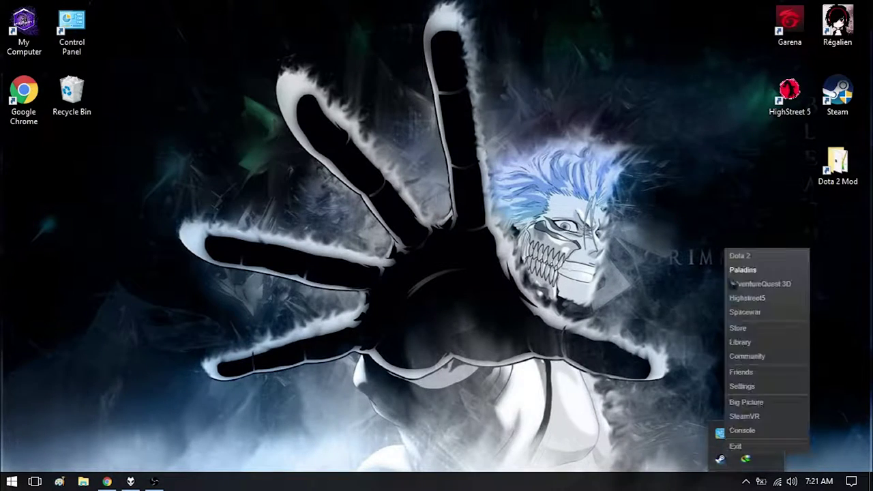
{"action": "left_click", "coordinate": [733, 255]}
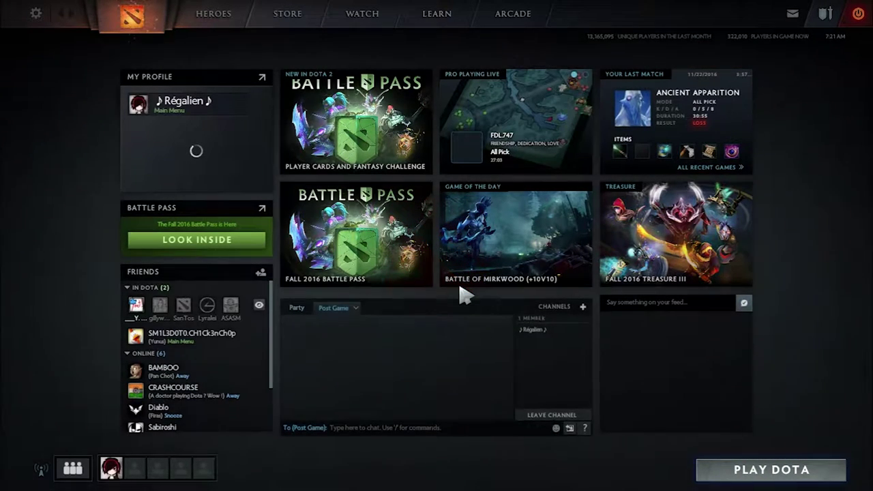
Create a practice lobby in Dota 2 and start its match
{"action": "left_click", "coordinate": [804, 472]}
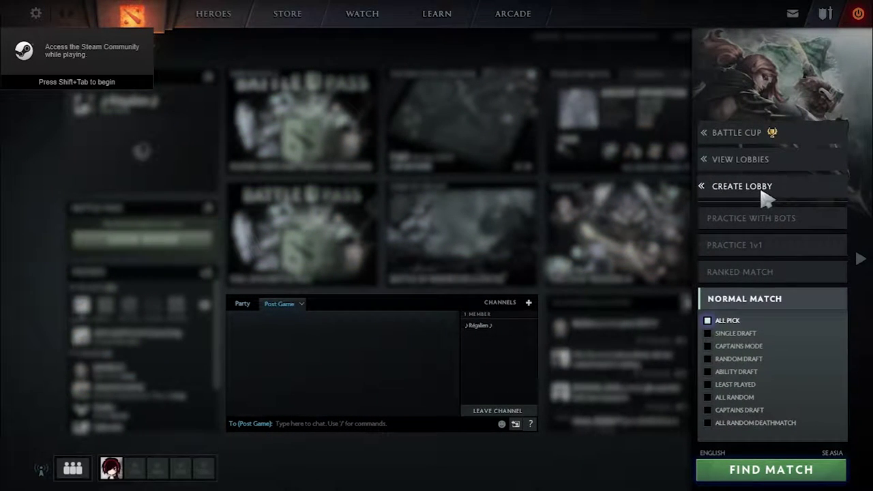
{"action": "left_click", "coordinate": [717, 189]}
{"action": "left_click", "coordinate": [741, 470]}
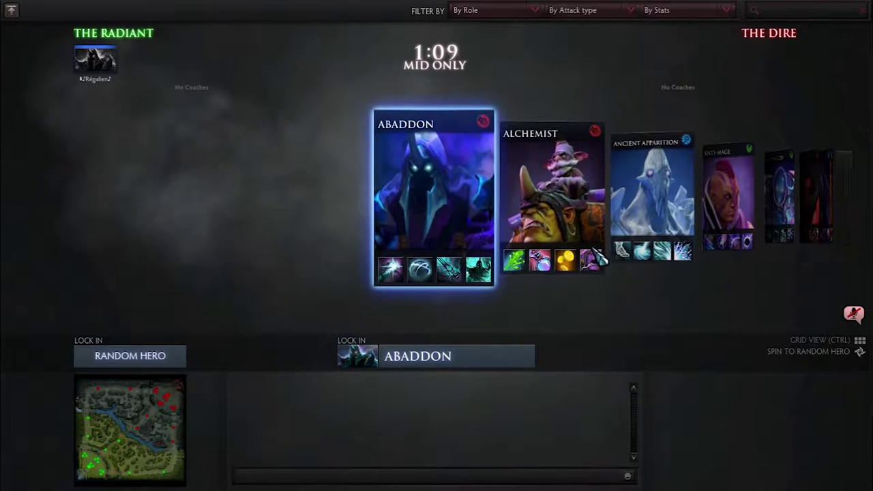
Lock in Alchemist as the hero and move him around the base to test the modded cursor
{"action": "scroll", "coordinate": [487, 352], "scroll_direction": "down", "scroll_amount": 1}
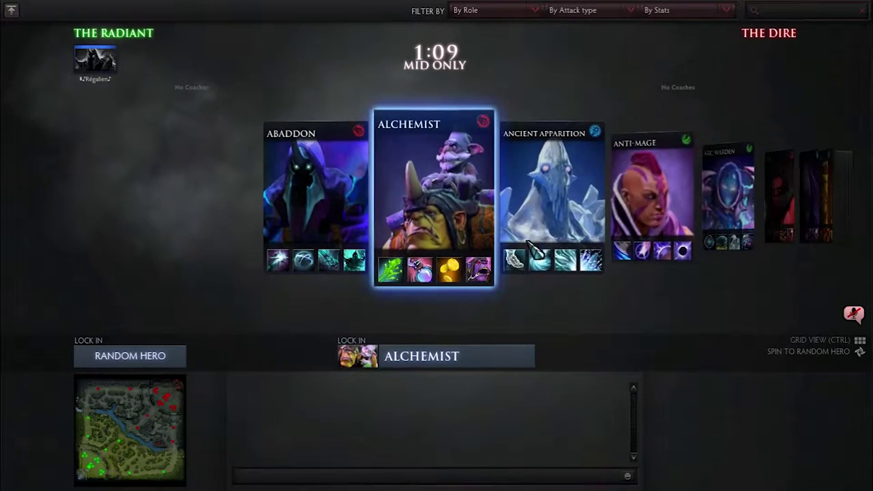
{"action": "left_click", "coordinate": [469, 353]}
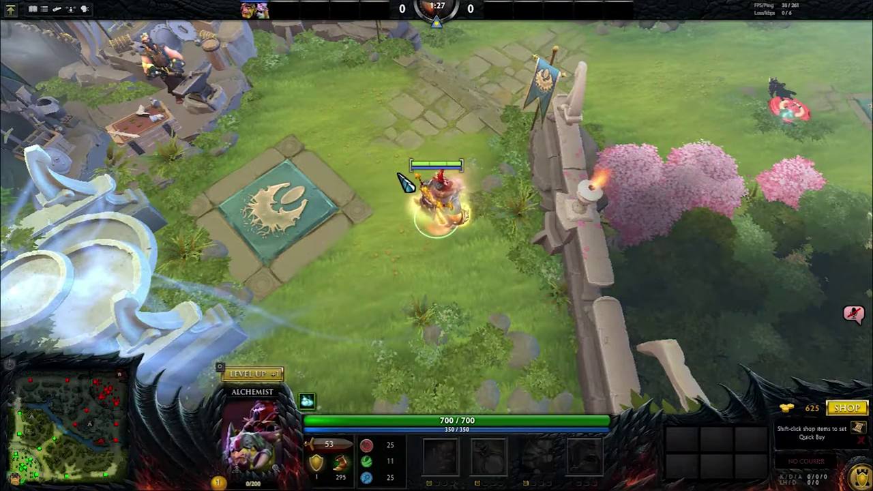
{"action": "right_click", "coordinate": [398, 176]}
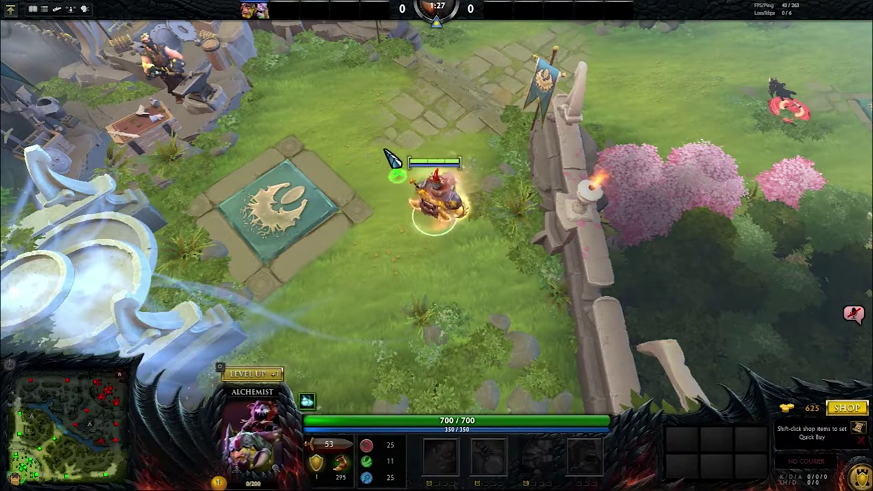
{"action": "right_click", "coordinate": [374, 137]}
{"action": "right_click", "coordinate": [395, 201]}
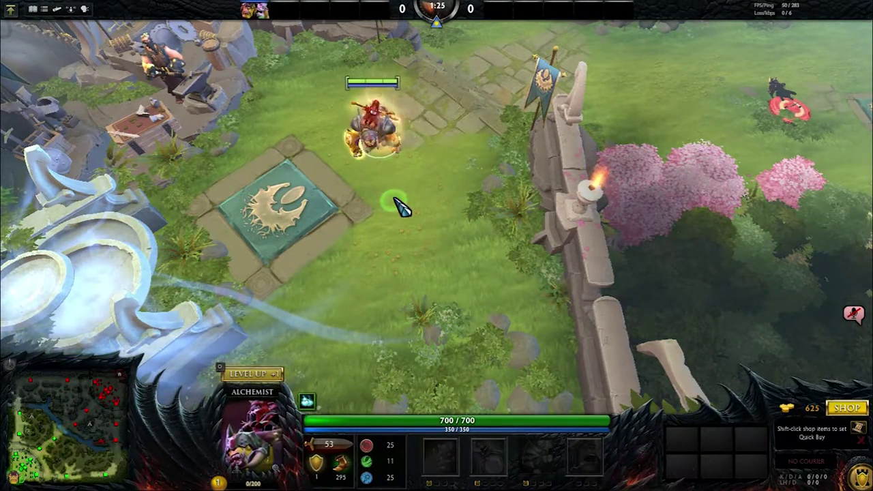
Send the cheat command "-gold 99999" in the team chat
{"action": "key", "text": "Return"}
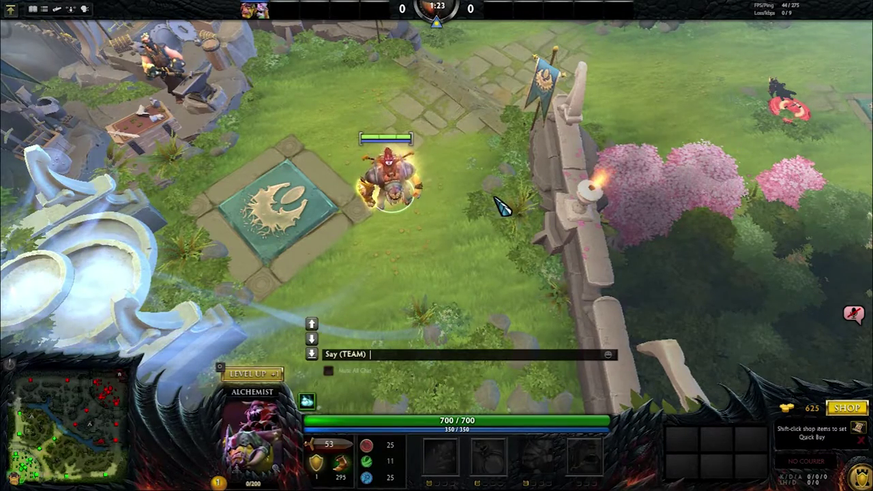
{"action": "key", "text": "BackSpace"}
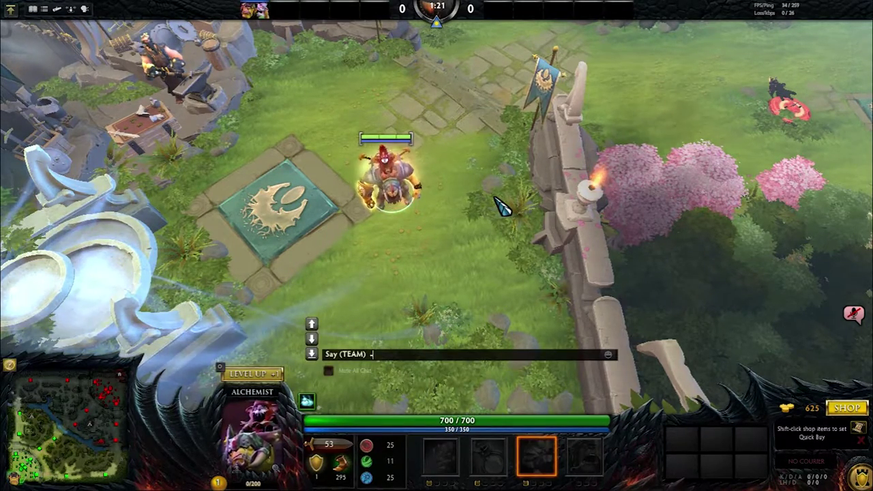
{"action": "type", "text": "gold 9999"}
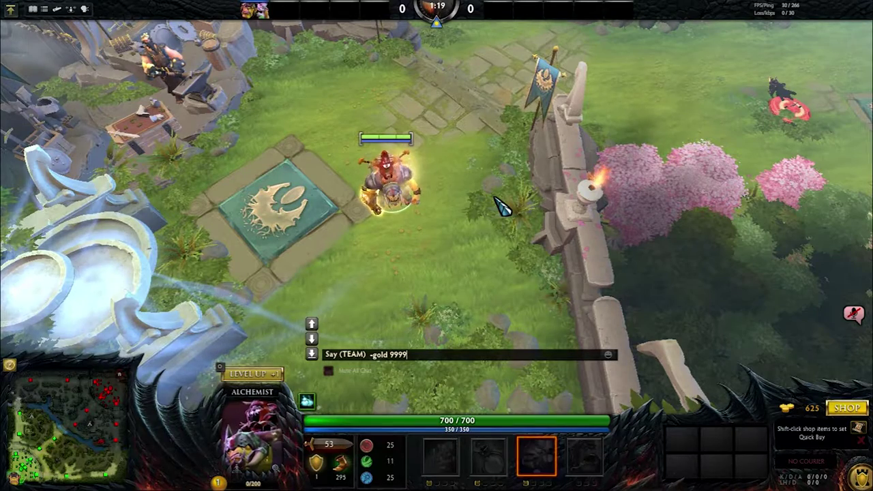
{"action": "type", "text": "9"}
{"action": "key", "text": "Return"}
Enter the cheat command "-lvlmax" in the team chat
{"action": "key", "text": "Return"}
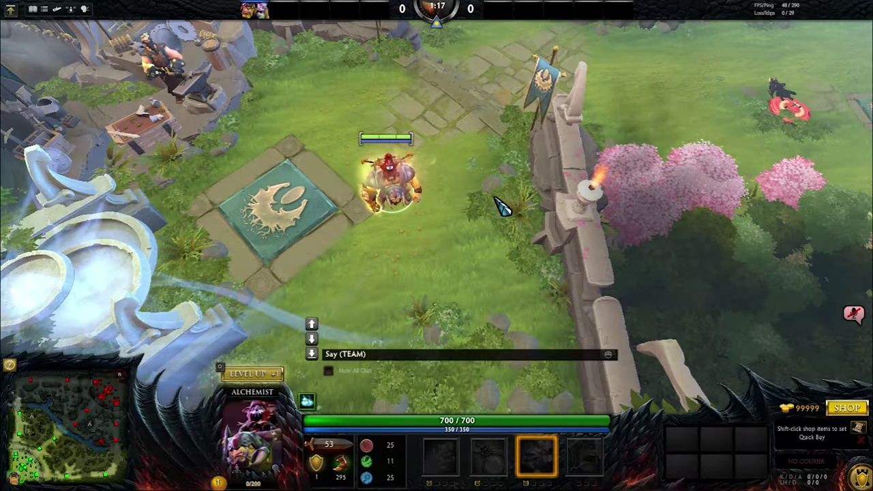
{"action": "type", "text": "-w"}
{"action": "key", "text": "BackSpace"}
{"action": "type", "text": "lvlmax"}
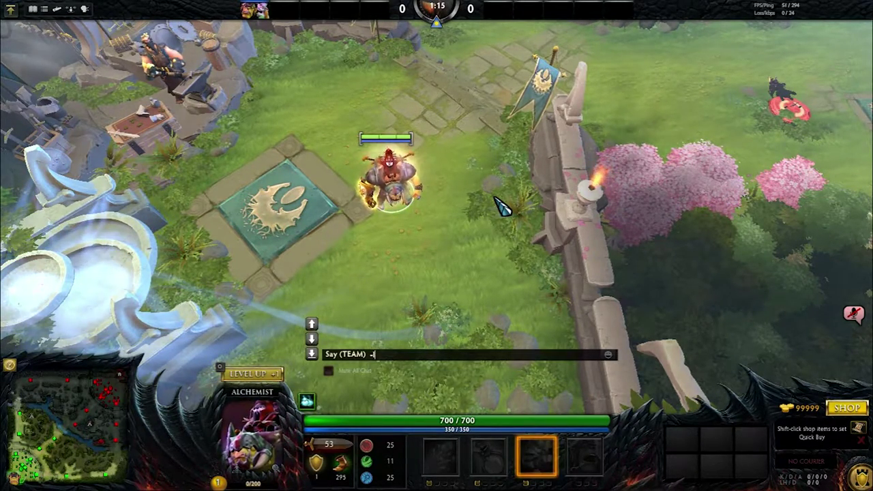